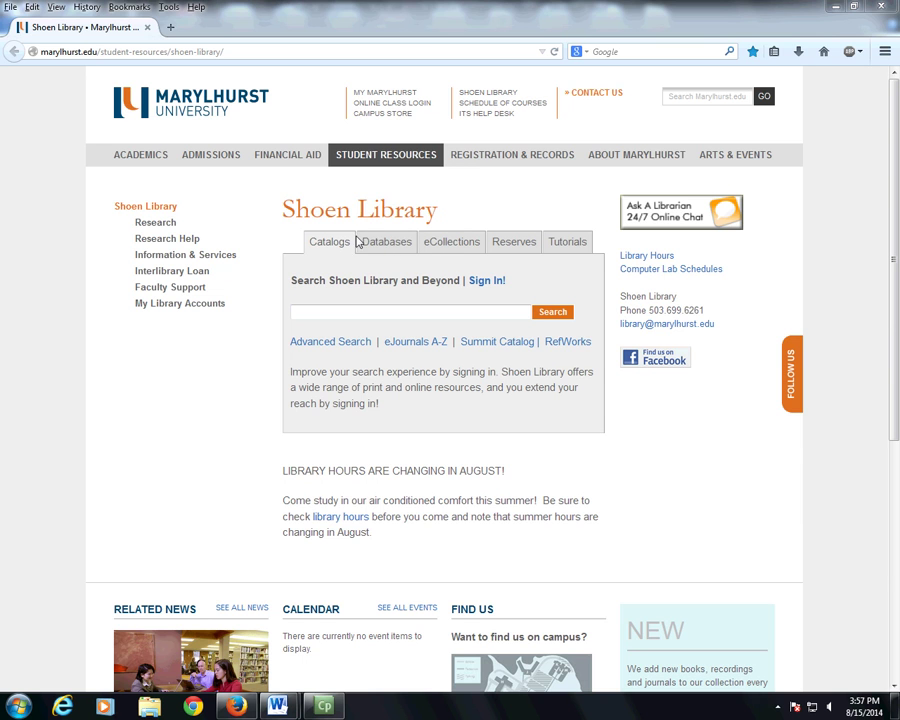
Step: Open the Sustainable Business combined database search from the library's databases listed by subject
{"action": "left_click", "coordinate": [396, 246]}
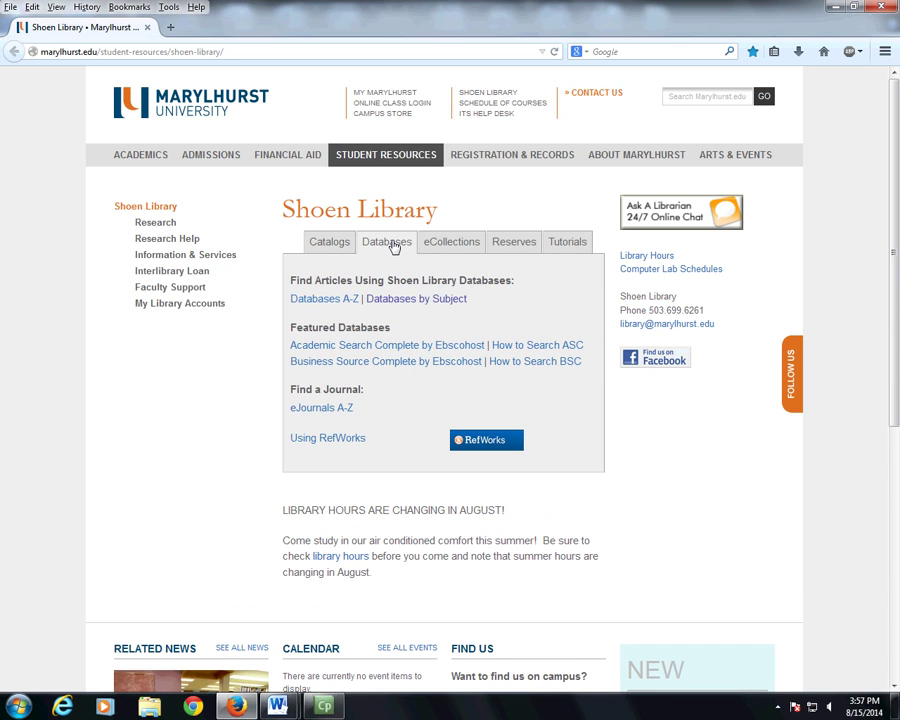
{"action": "left_click", "coordinate": [436, 307]}
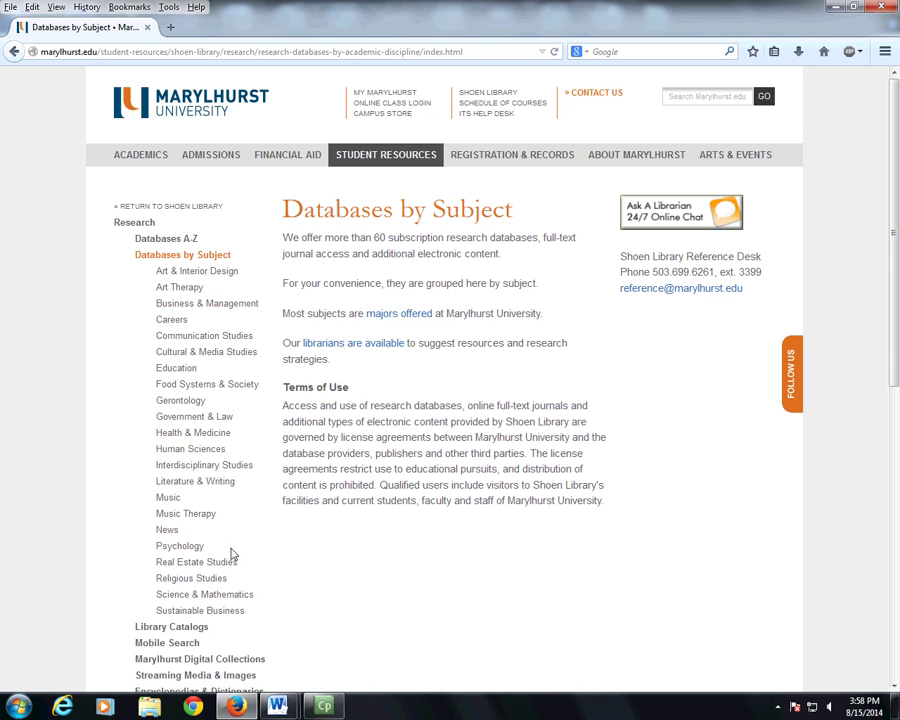
{"action": "left_click", "coordinate": [190, 616]}
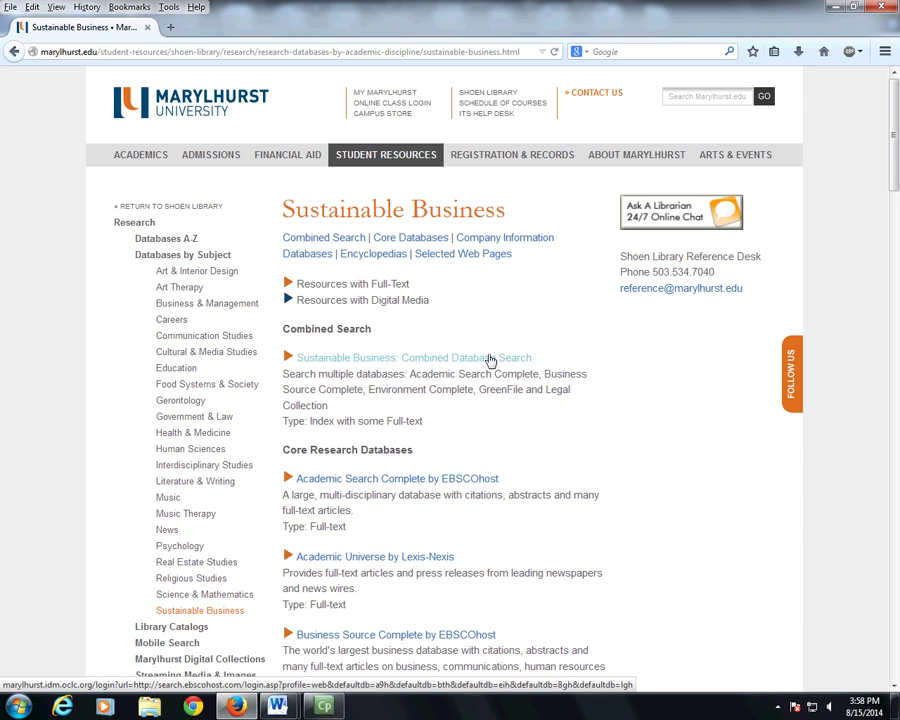
{"action": "left_click", "coordinate": [478, 359]}
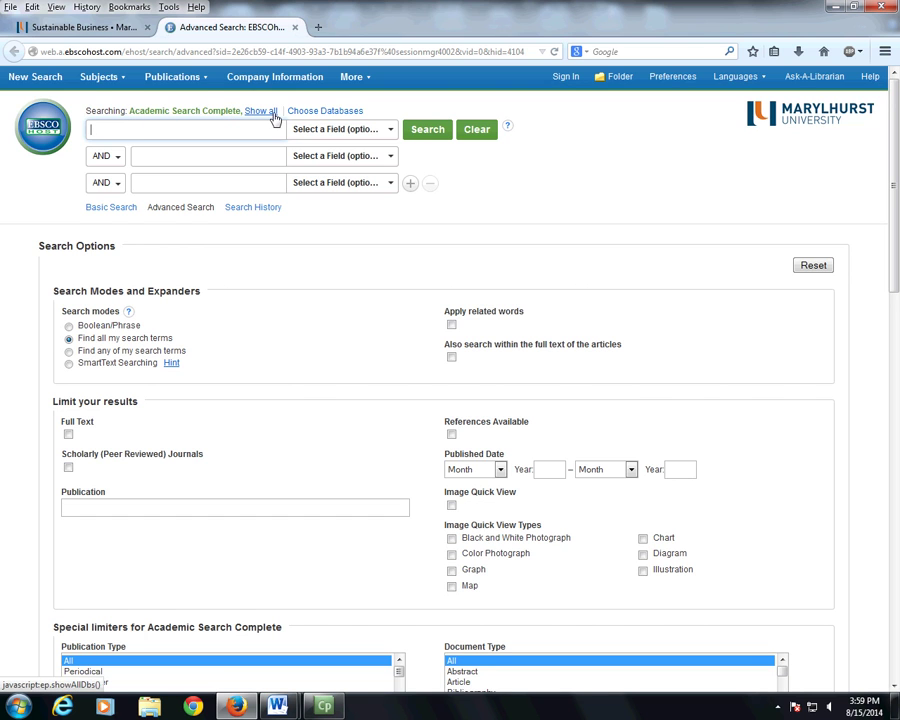
Step: Add Newspaper Source and Regional Business News to the databases being searched
{"action": "left_click", "coordinate": [357, 114]}
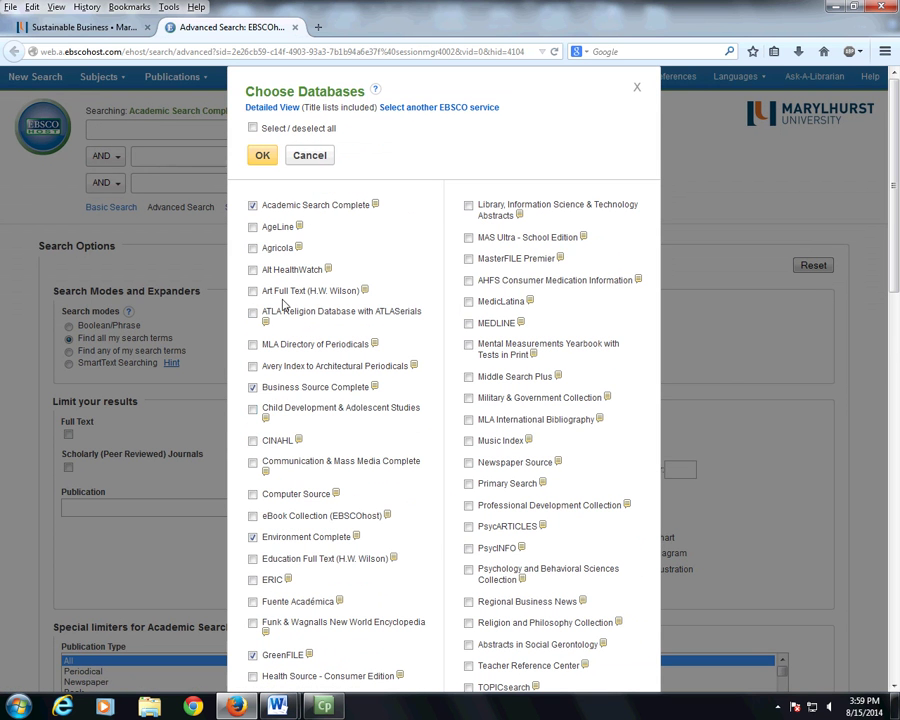
{"action": "left_click", "coordinate": [253, 388]}
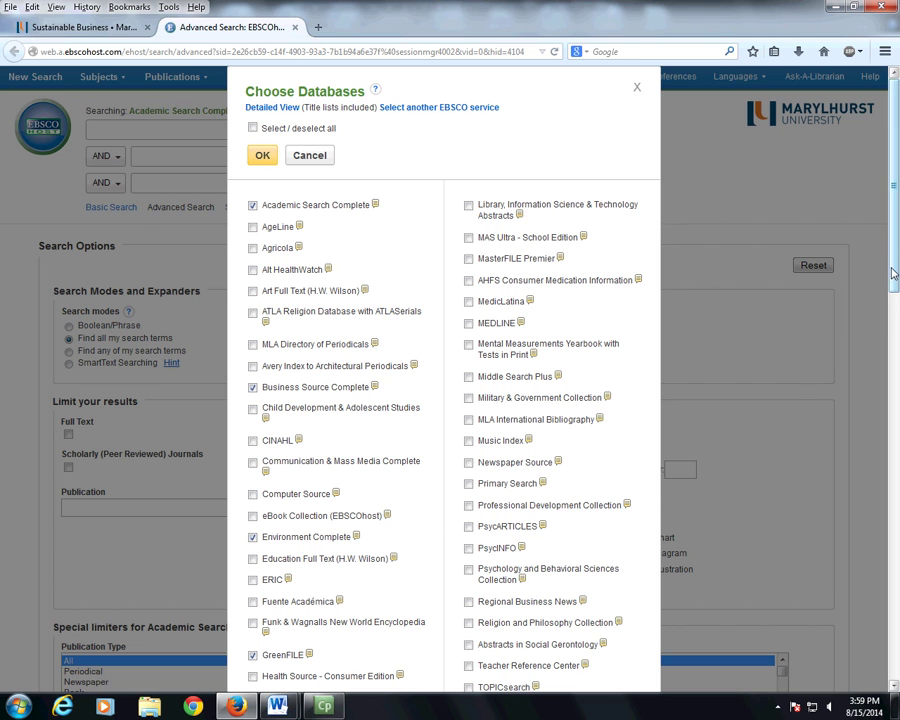
{"action": "left_click_drag", "start_coordinate": [889, 257], "coordinate": [893, 320]}
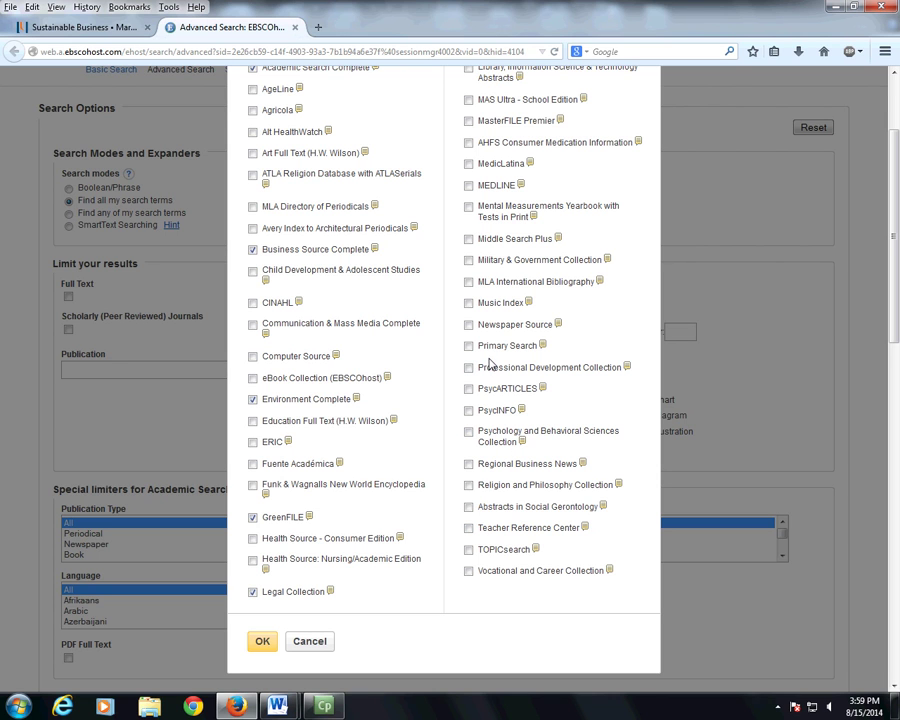
{"action": "left_click", "coordinate": [468, 327]}
{"action": "left_click", "coordinate": [469, 466]}
{"action": "left_click", "coordinate": [263, 643]}
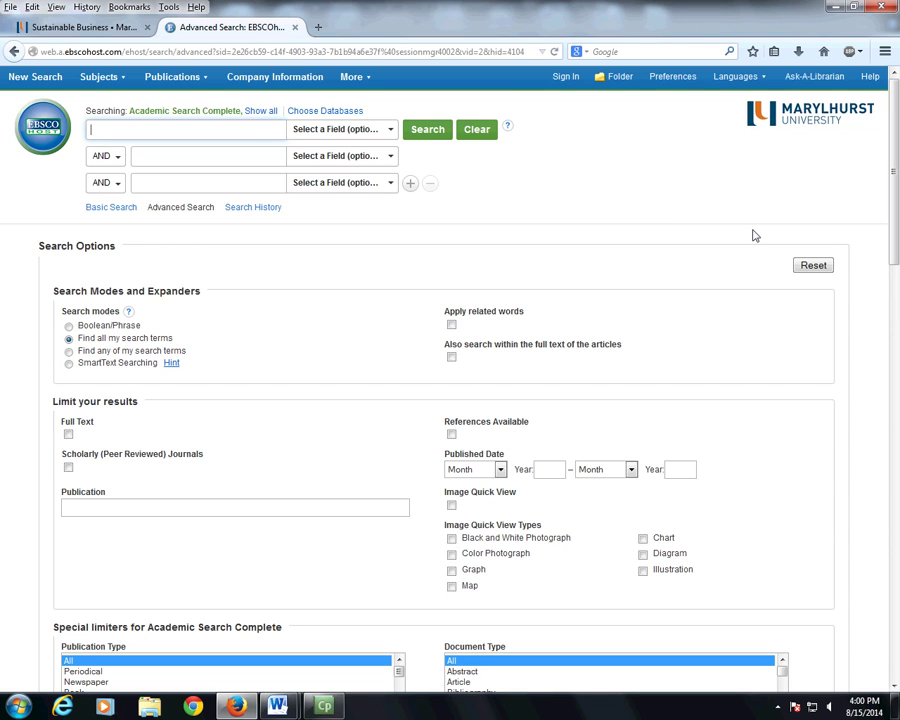
Step: Search for "wind power" oregon and limit the results to publication dates from 2008 to 2014
{"action": "type", "text": "wint"}
{"action": "type", "text": "d power"}
{"action": "type", "text": "z"}
{"action": "key", "text": "BackSpace"}
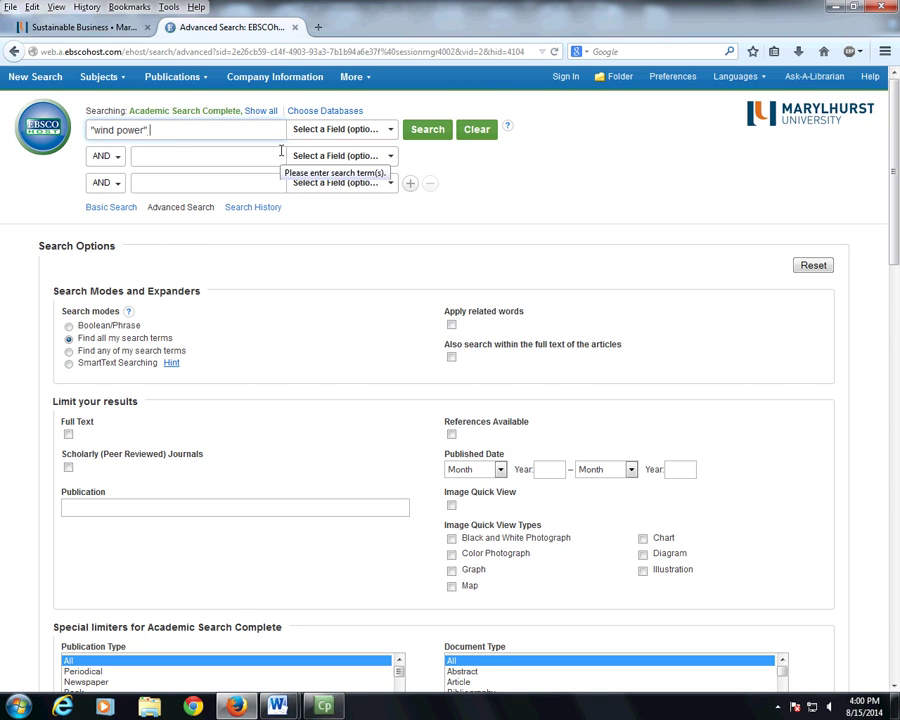
{"action": "type", "text": "oregon"}
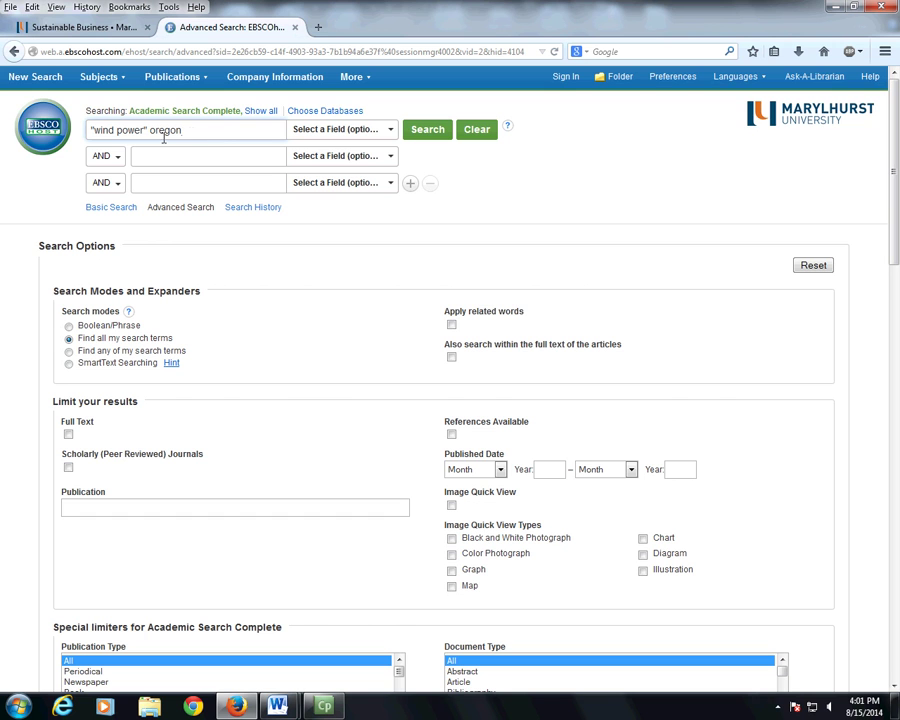
{"action": "left_click", "coordinate": [427, 133]}
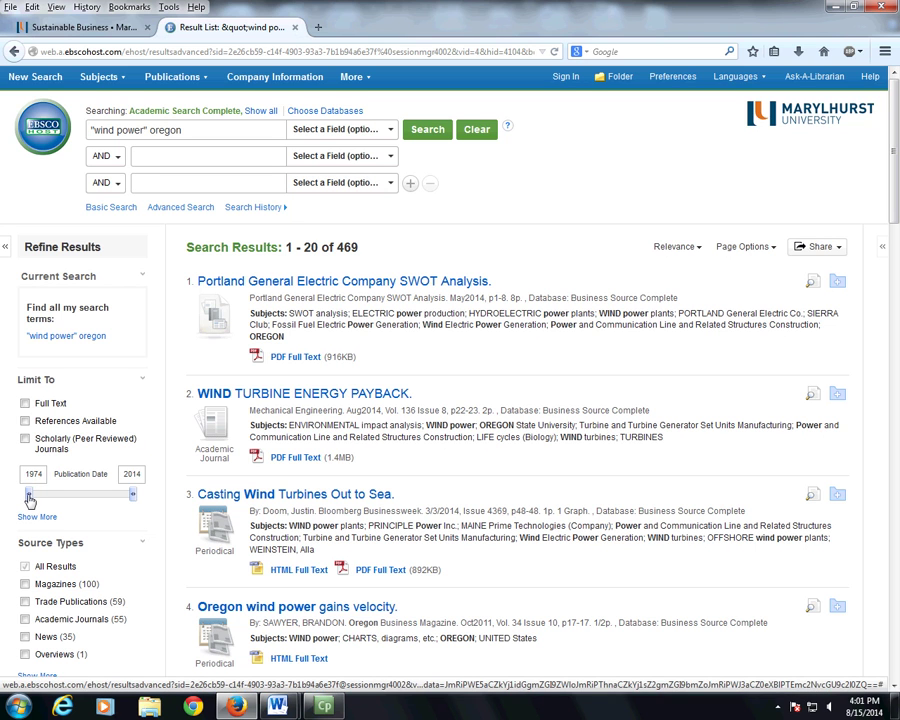
{"action": "left_click_drag", "start_coordinate": [29, 498], "coordinate": [116, 503]}
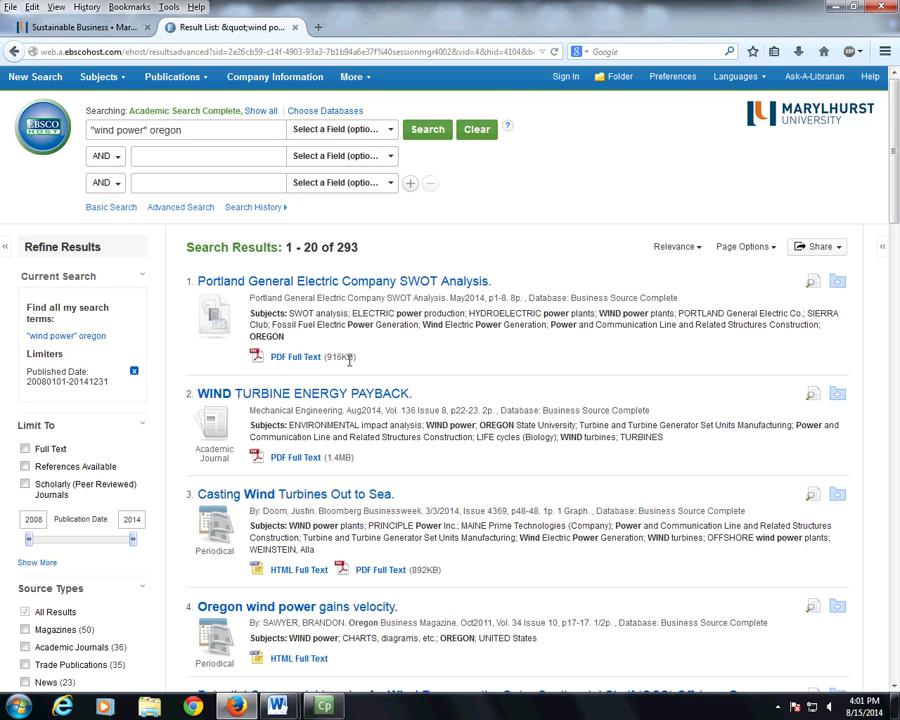
Step: View the detailed record of the article "WIND TURBINE ENERGY PAYBACK." and return to the result list
{"action": "left_click_drag", "start_coordinate": [890, 200], "coordinate": [895, 228]}
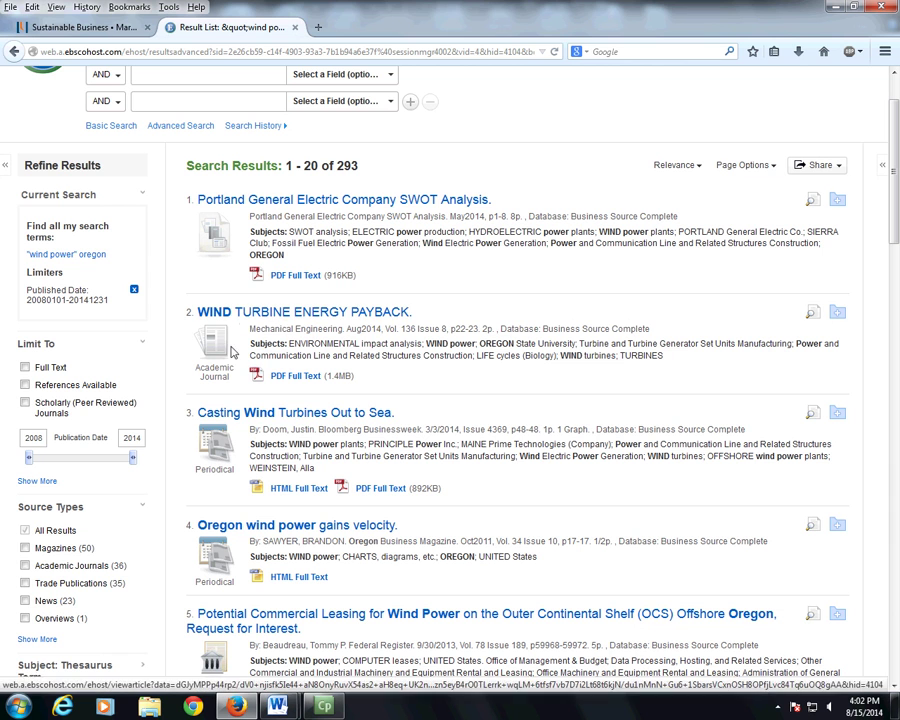
{"action": "left_click", "coordinate": [289, 313]}
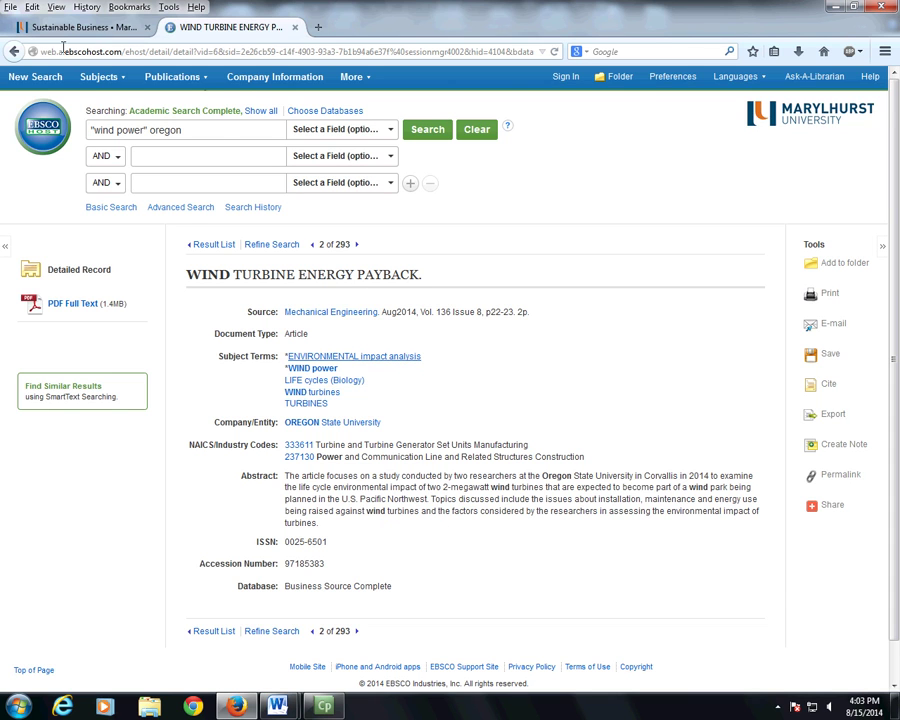
{"action": "left_click", "coordinate": [14, 51]}
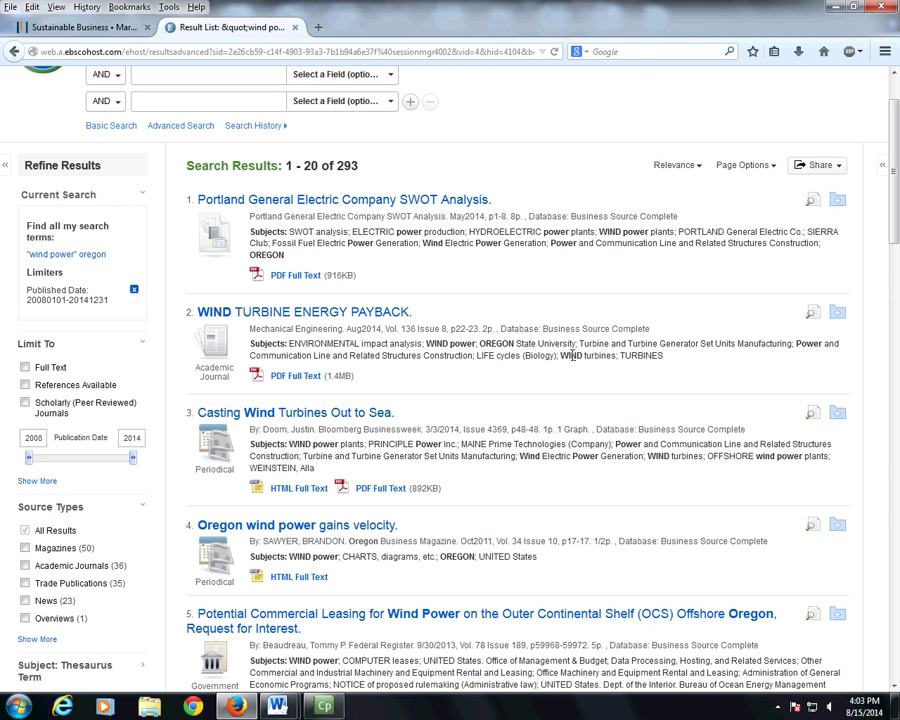
Step: Display the citation formats for "WIND TURBINE ENERGY PAYBACK.", select its APA reference text and return to the result list
{"action": "left_click", "coordinate": [377, 316]}
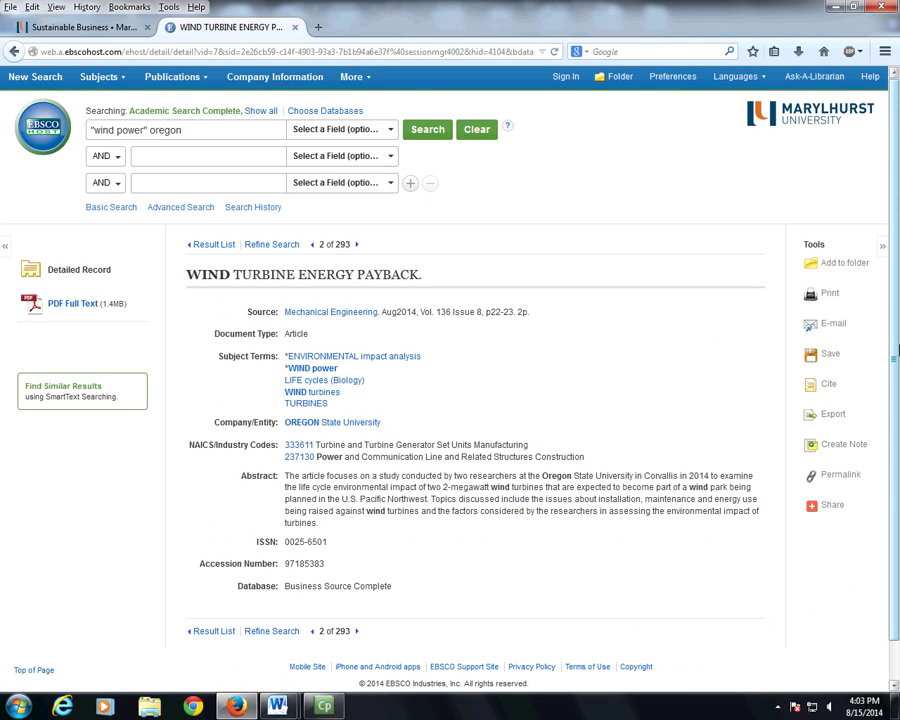
{"action": "scroll", "coordinate": [830, 380], "scroll_direction": "down", "scroll_amount": 1}
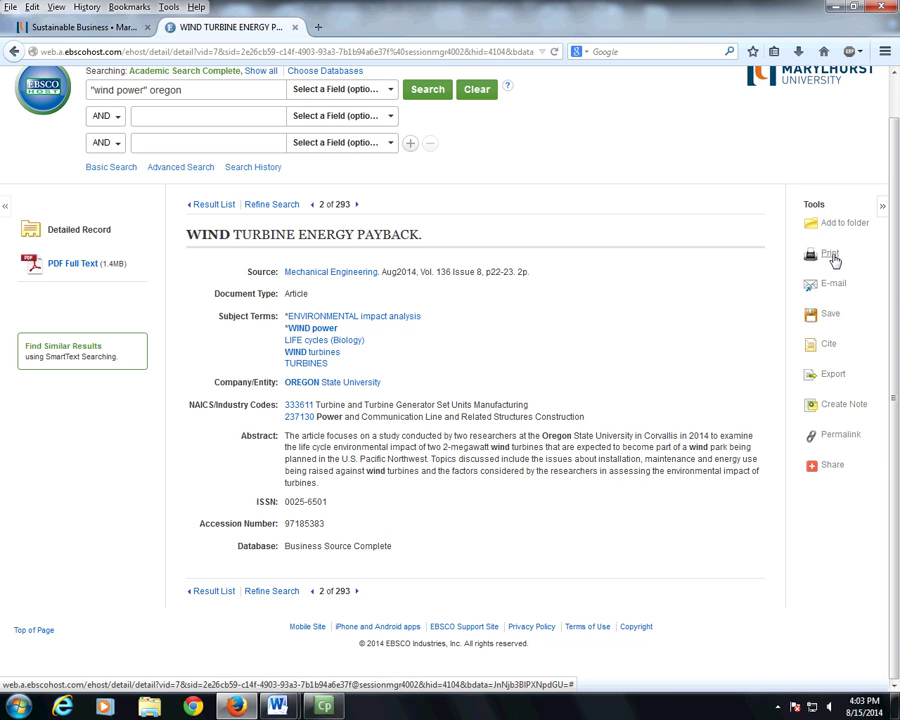
{"action": "left_click", "coordinate": [829, 348]}
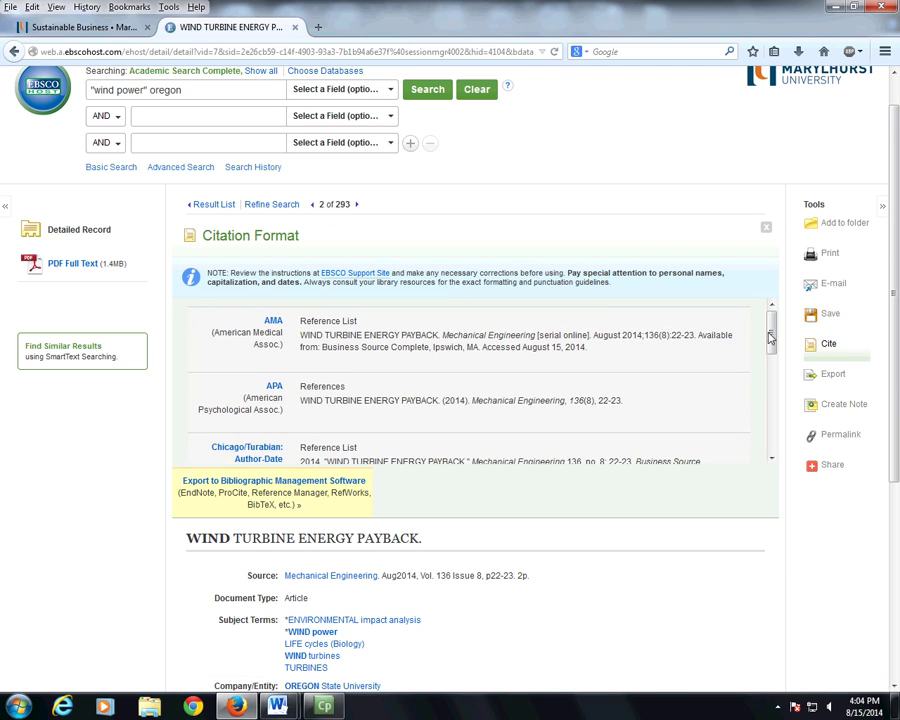
{"action": "left_click_drag", "start_coordinate": [771, 340], "coordinate": [787, 362]}
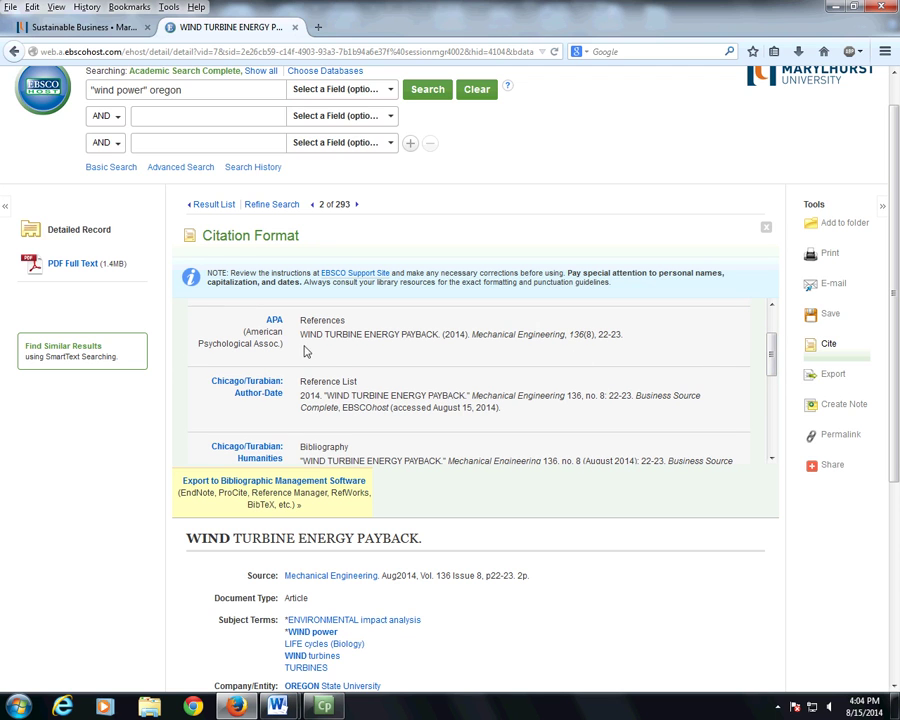
{"action": "left_click_drag", "start_coordinate": [627, 339], "coordinate": [311, 336]}
{"action": "left_click", "coordinate": [14, 52]}
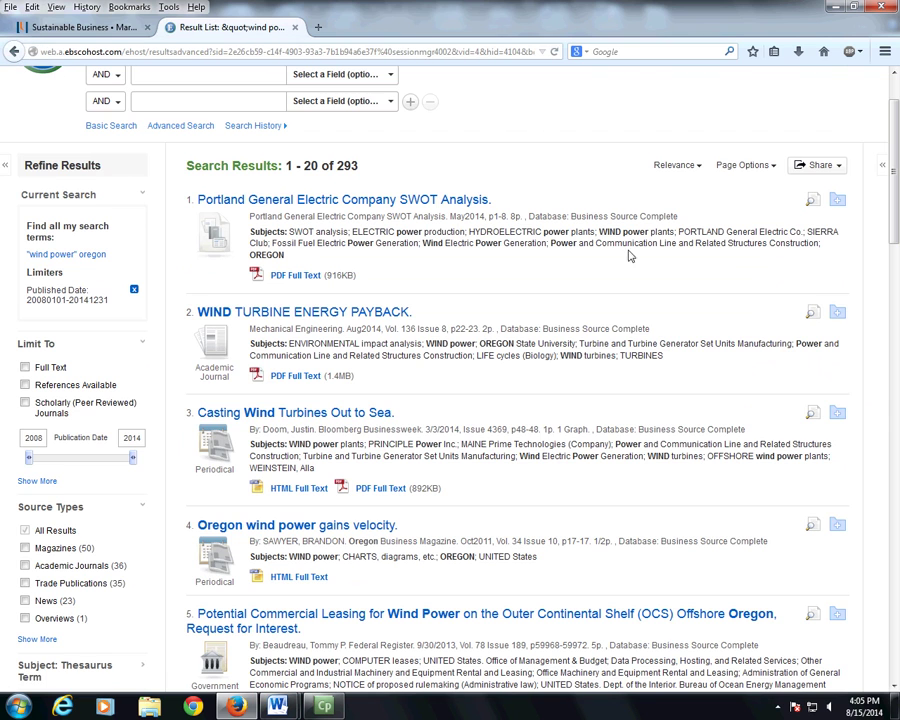
Step: Change the first search line to "wind power" or "wind turbines", removing oregon from it
{"action": "scroll", "coordinate": [895, 263], "scroll_direction": "up", "scroll_amount": 2}
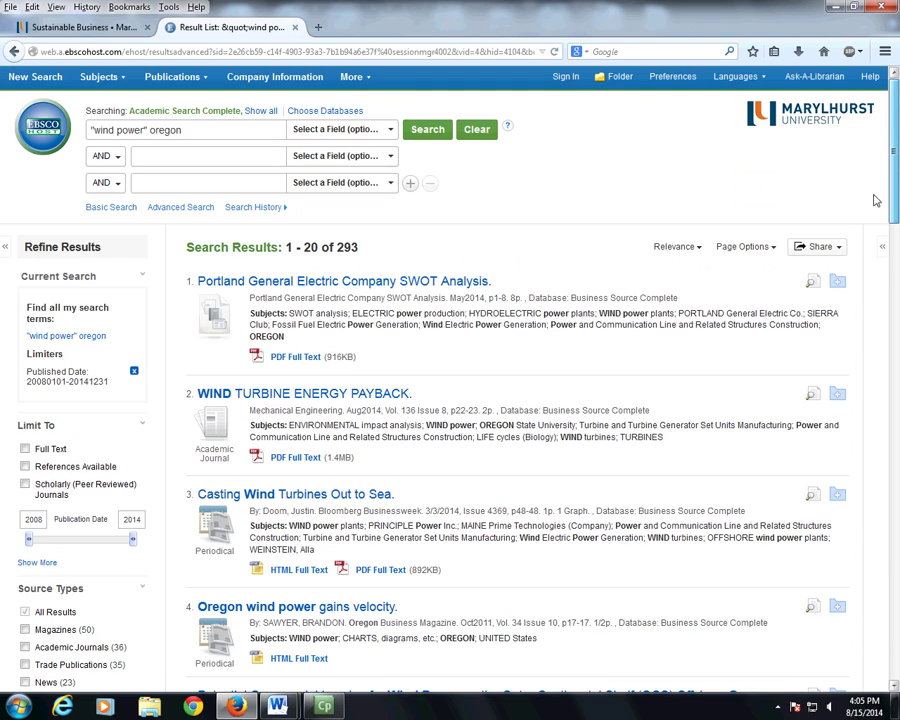
{"action": "left_click", "coordinate": [149, 130]}
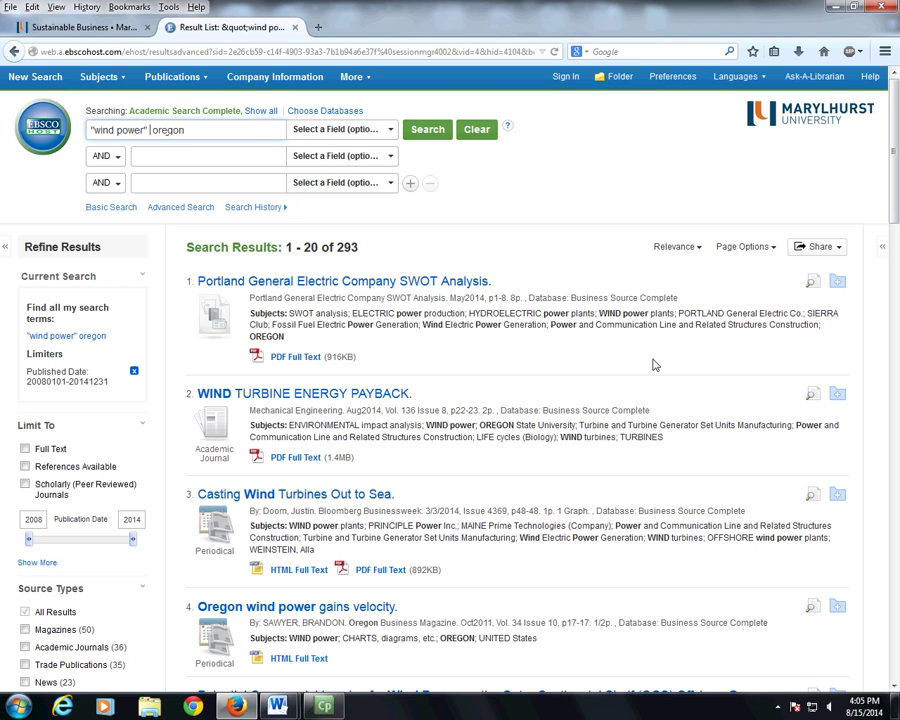
{"action": "type", "text": "or \"wind turbines\" or"}
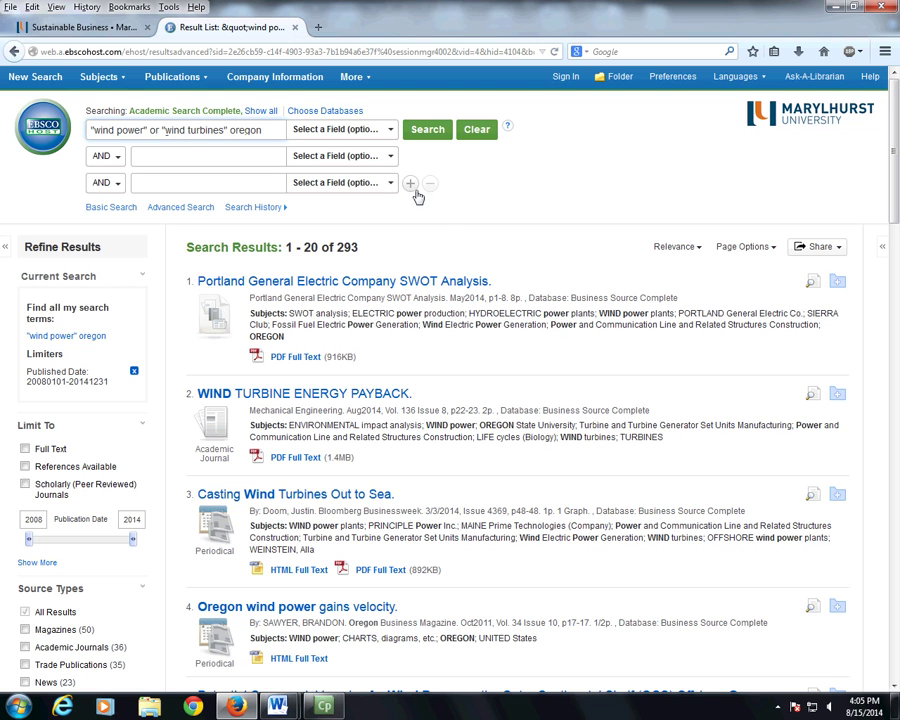
{"action": "key", "text": "Delete"}
{"action": "key", "text": "Delete"}
{"action": "key", "text": "Delete"}
{"action": "key", "text": "Delete"}
{"action": "key", "text": "Delete"}
{"action": "key", "text": "Delete"}
Step: Enter oregon on the second search line, combined with AND, and run the revised search
{"action": "left_click", "coordinate": [209, 155]}
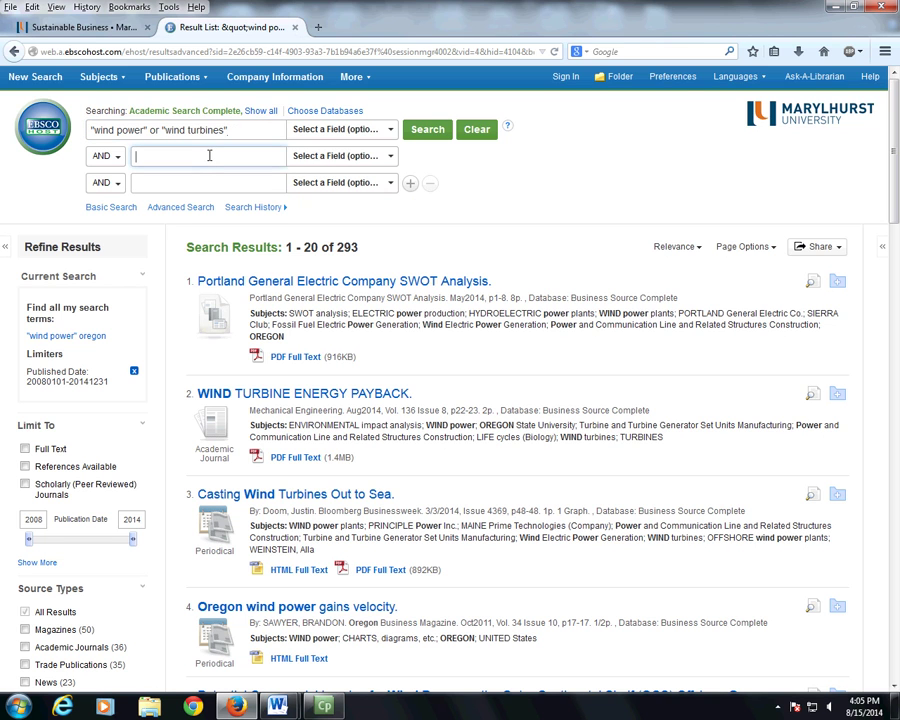
{"action": "type", "text": "orego"}
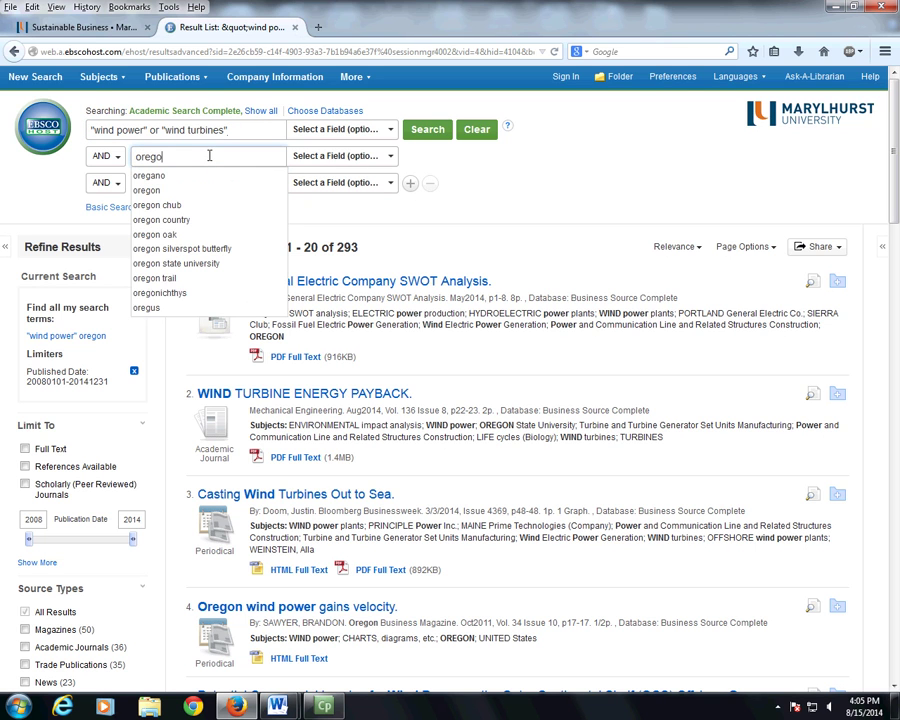
{"action": "left_click", "coordinate": [273, 126]}
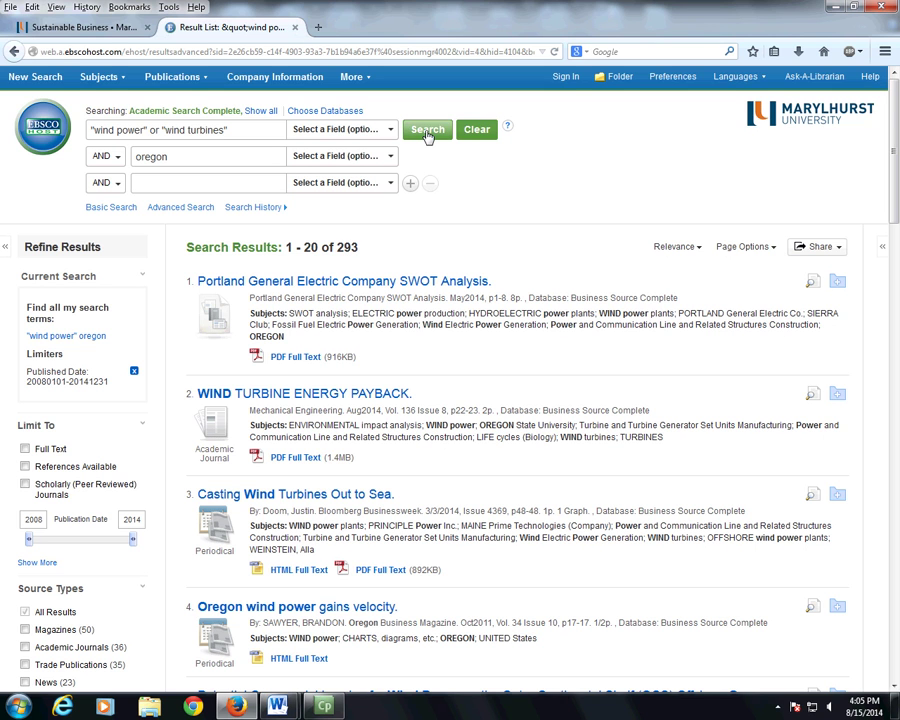
{"action": "left_click", "coordinate": [427, 131]}
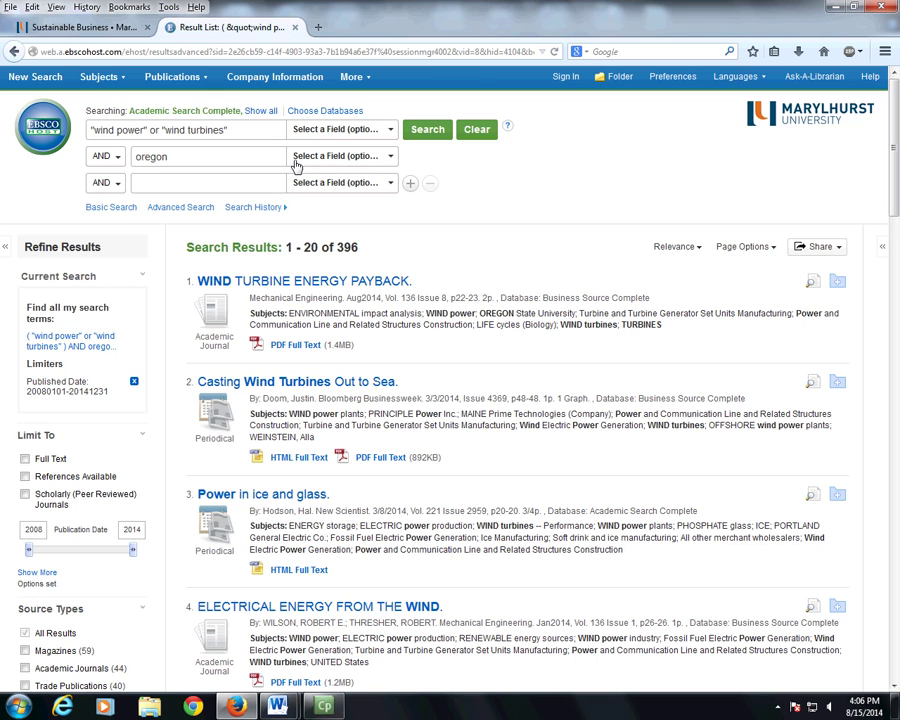
Step: View the interlibrary loan request form for the article "Tilting at windmills." and close it
{"action": "scroll", "coordinate": [895, 205], "scroll_direction": "down", "scroll_amount": 1}
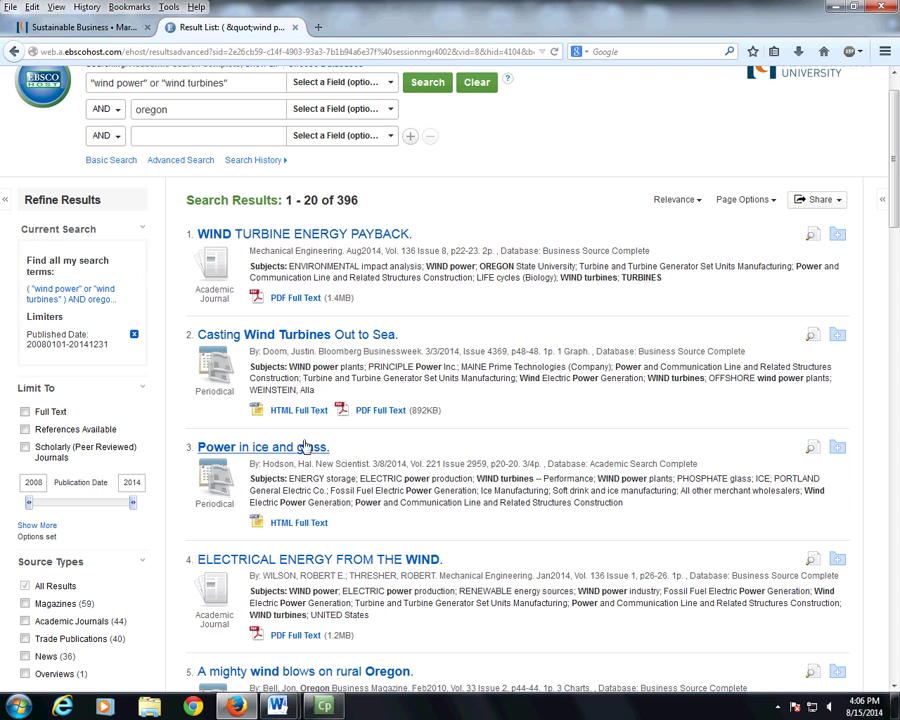
{"action": "left_click_drag", "start_coordinate": [895, 222], "coordinate": [850, 516]}
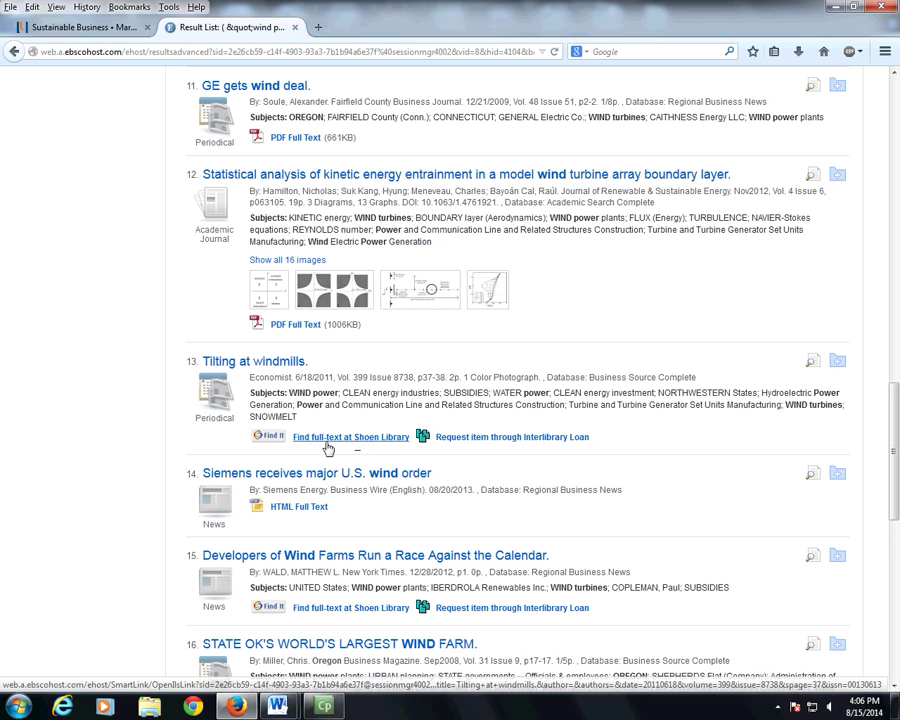
{"action": "left_click", "coordinate": [474, 441]}
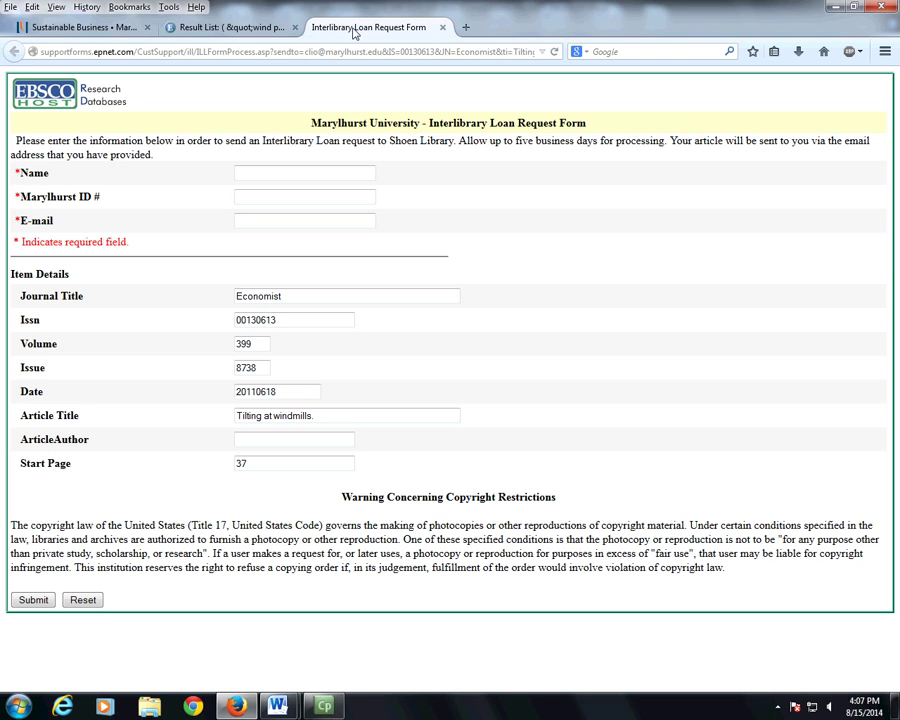
{"action": "left_click", "coordinate": [442, 27]}
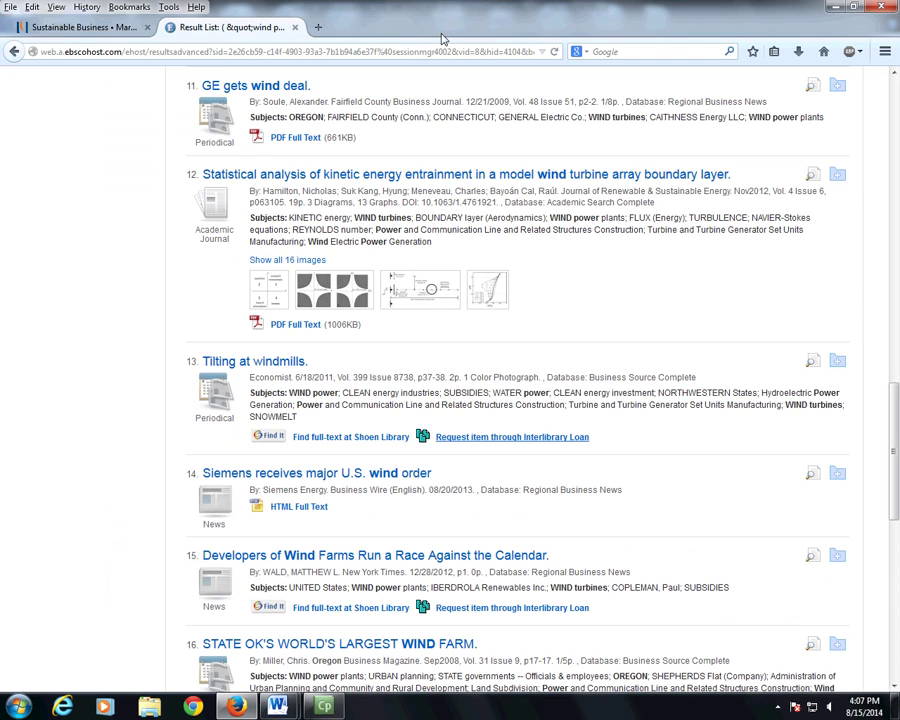
Step: Look for the full text of "Tilting at windmills." at Shoen Library, trying Gale Cengage Academic OneFile and Business Insights: Essentials
{"action": "left_click", "coordinate": [347, 443]}
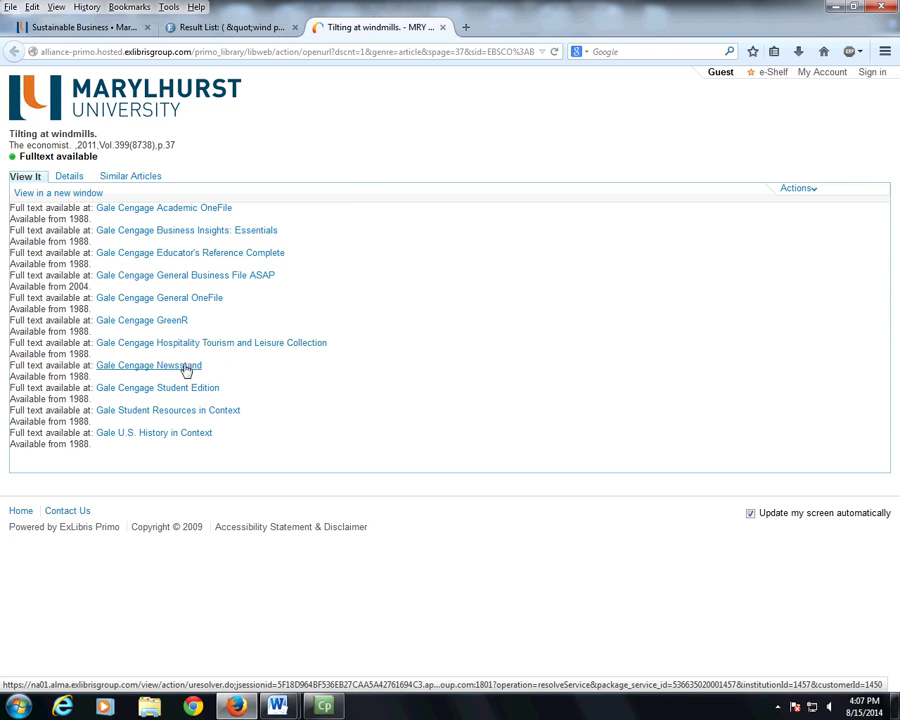
{"action": "left_click", "coordinate": [175, 208]}
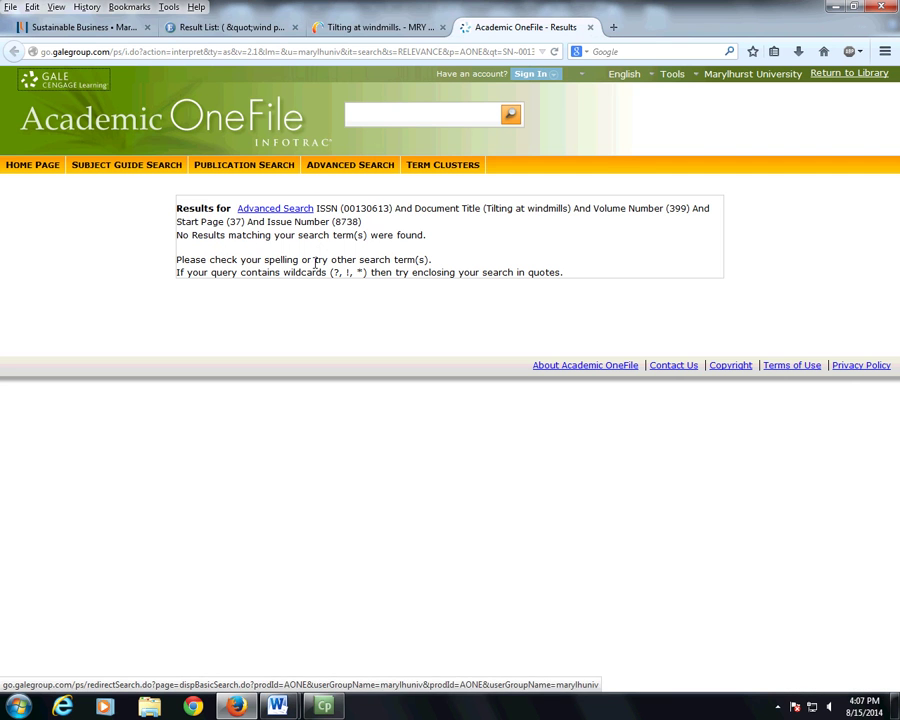
{"action": "left_click", "coordinate": [591, 28]}
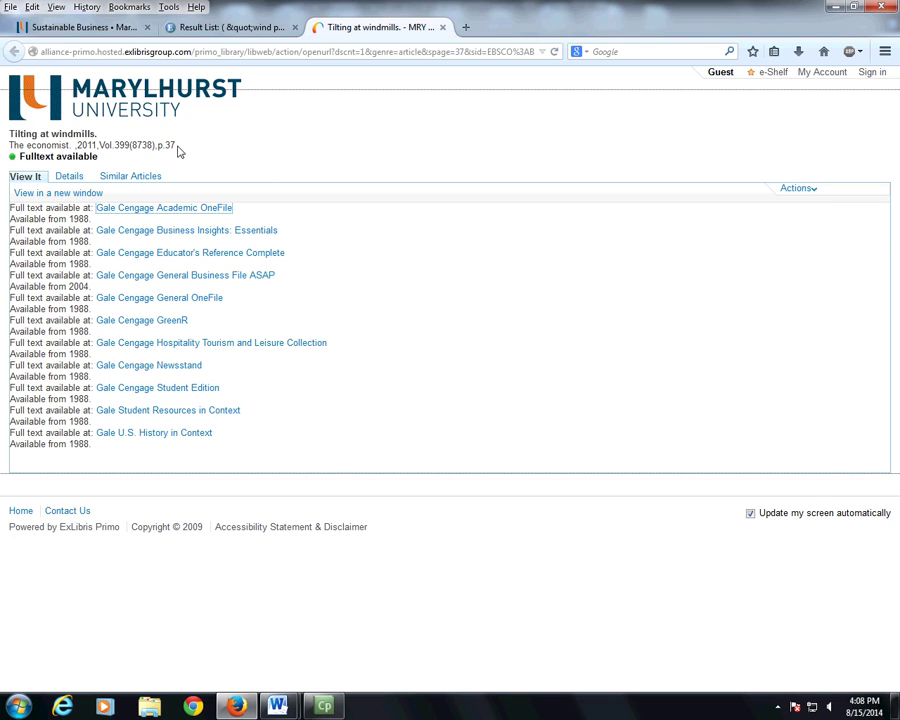
{"action": "left_click", "coordinate": [142, 233]}
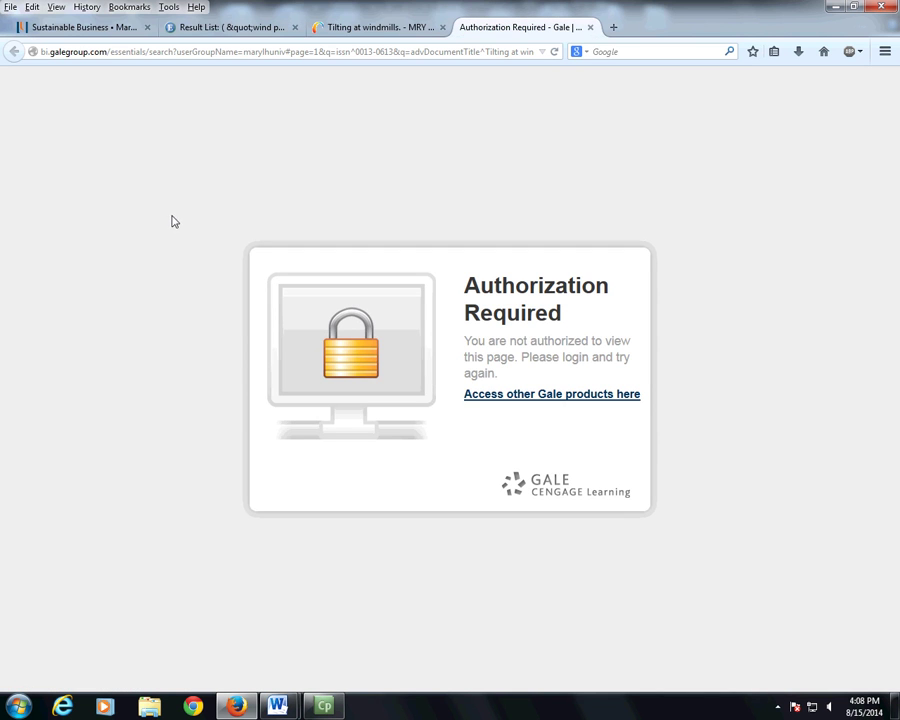
Step: Close the Gale authorization and "Tilting at windmills." full-text pages, and limit the search results to Scholarly (Peer Reviewed) Journals
{"action": "left_click", "coordinate": [590, 28]}
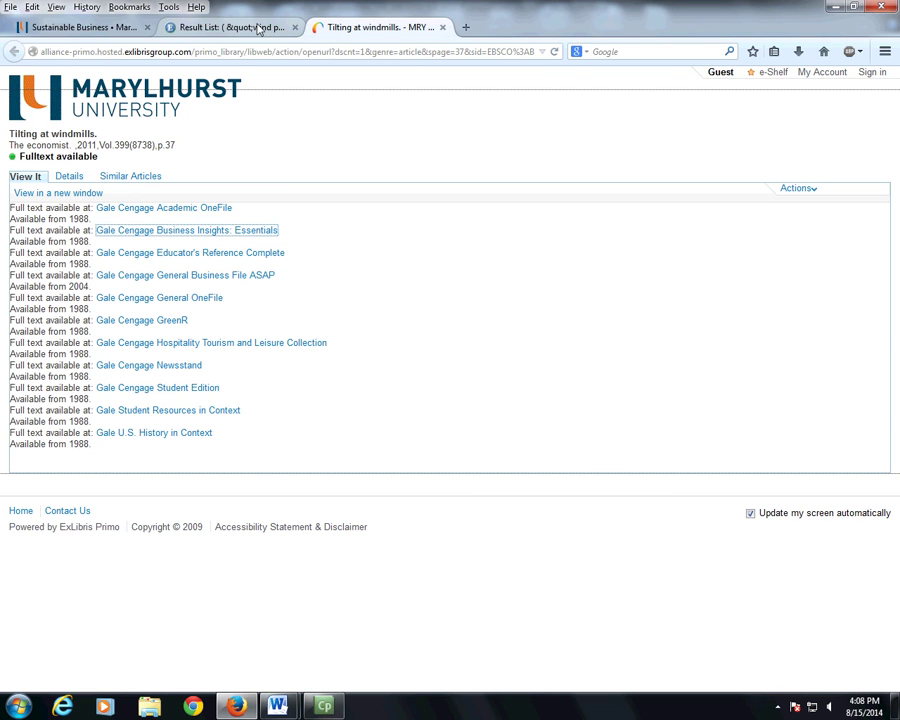
{"action": "left_click", "coordinate": [442, 27]}
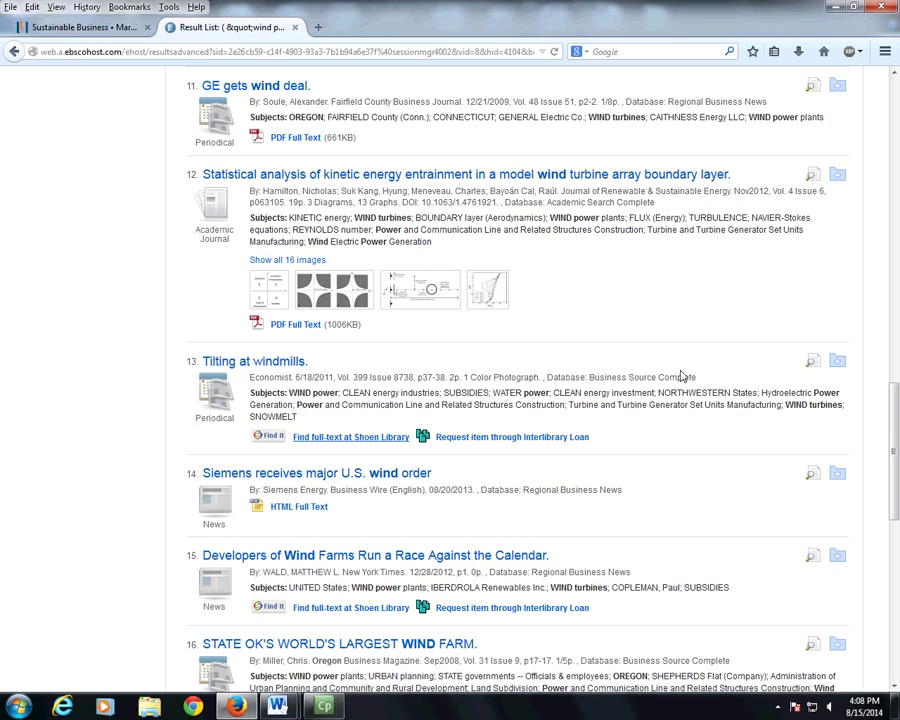
{"action": "left_click_drag", "start_coordinate": [896, 452], "coordinate": [890, 148]}
{"action": "scroll", "coordinate": [890, 148], "scroll_direction": "down", "scroll_amount": 1}
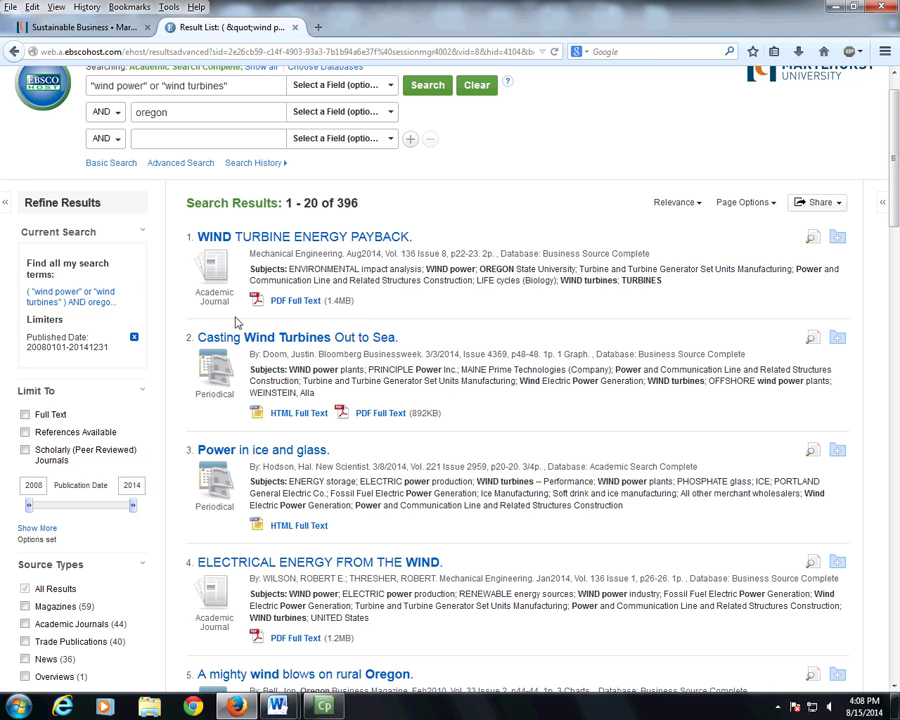
{"action": "left_click", "coordinate": [25, 451]}
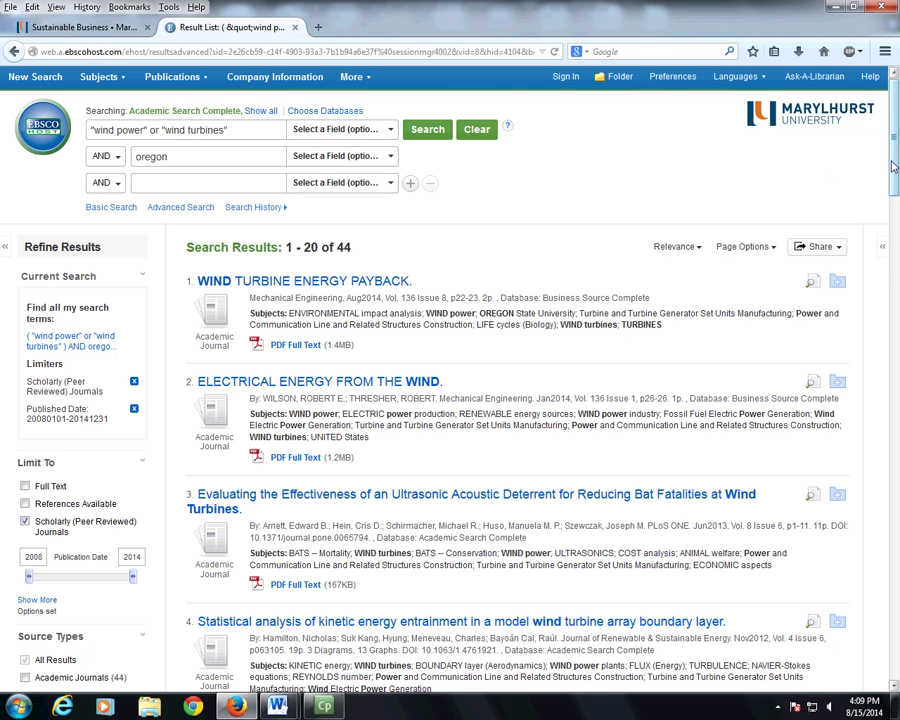
Step: Open the record for "A Community Small-Scale Wind Generation Project in Peru." and display its citation formats
{"action": "left_click_drag", "start_coordinate": [893, 167], "coordinate": [897, 312]}
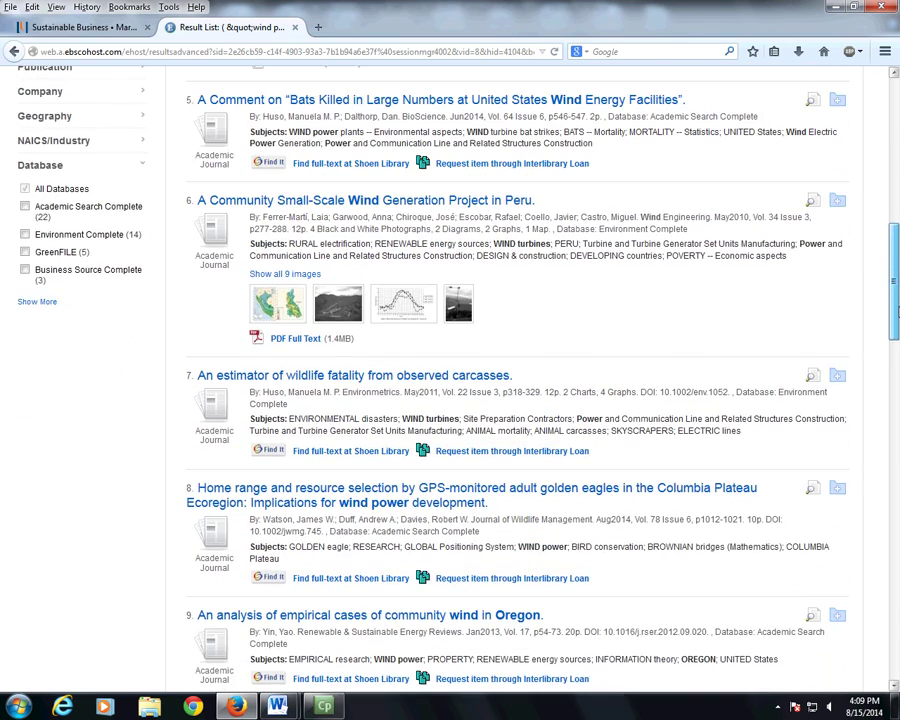
{"action": "left_click", "coordinate": [437, 202]}
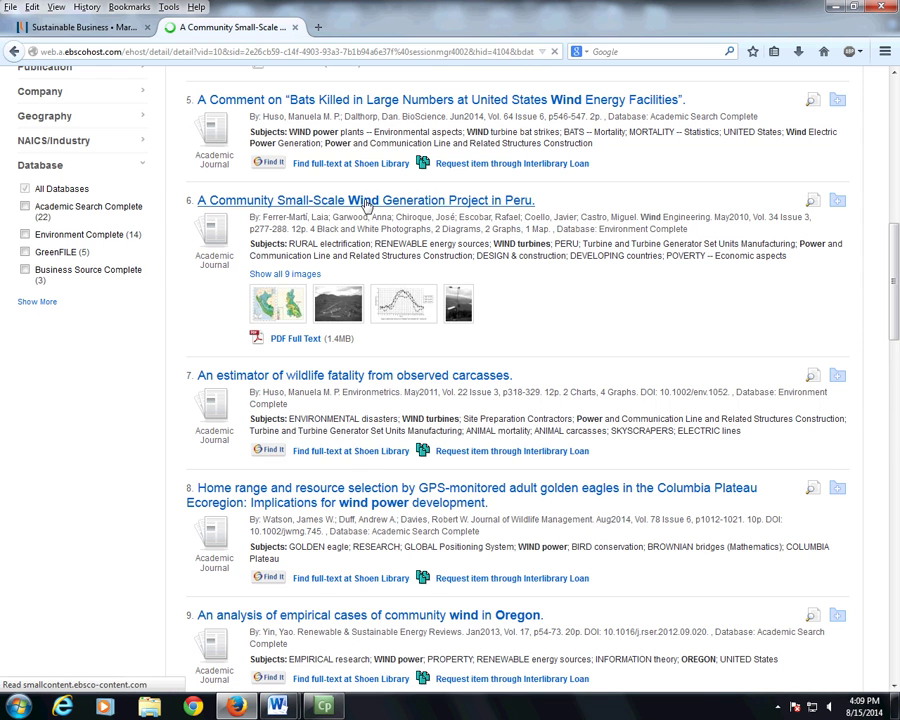
{"action": "scroll", "coordinate": [878, 380], "scroll_direction": "down", "scroll_amount": 3}
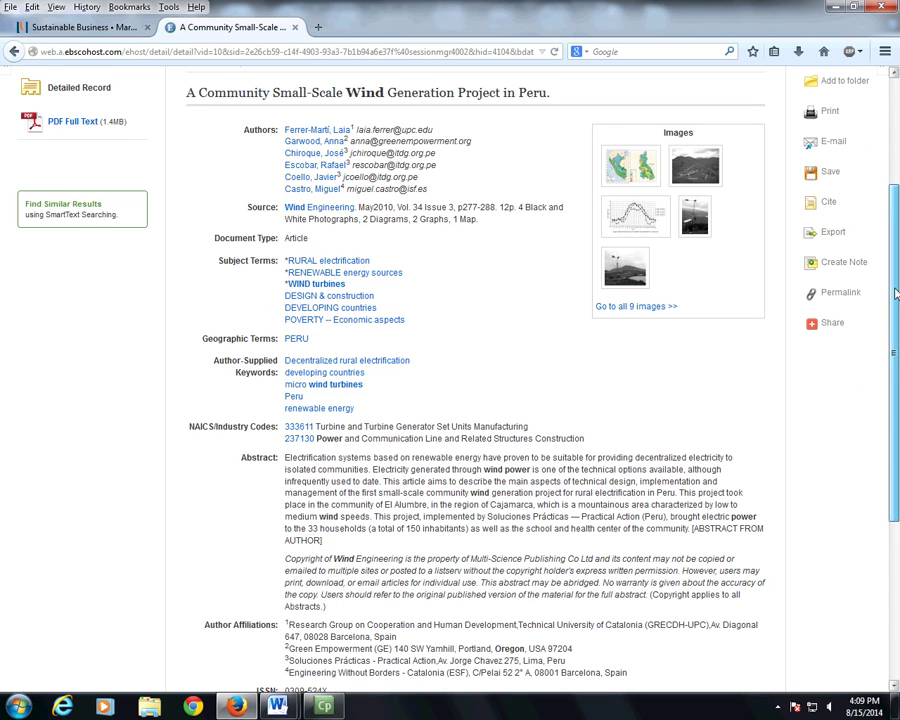
{"action": "scroll", "coordinate": [845, 260], "scroll_direction": "up", "scroll_amount": 1}
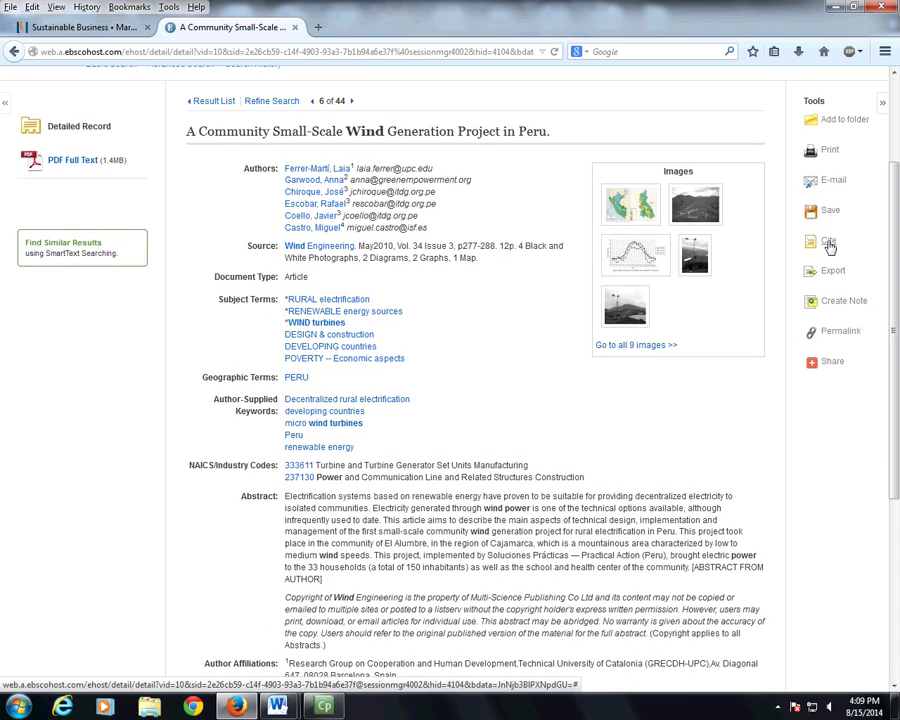
{"action": "left_click", "coordinate": [826, 248]}
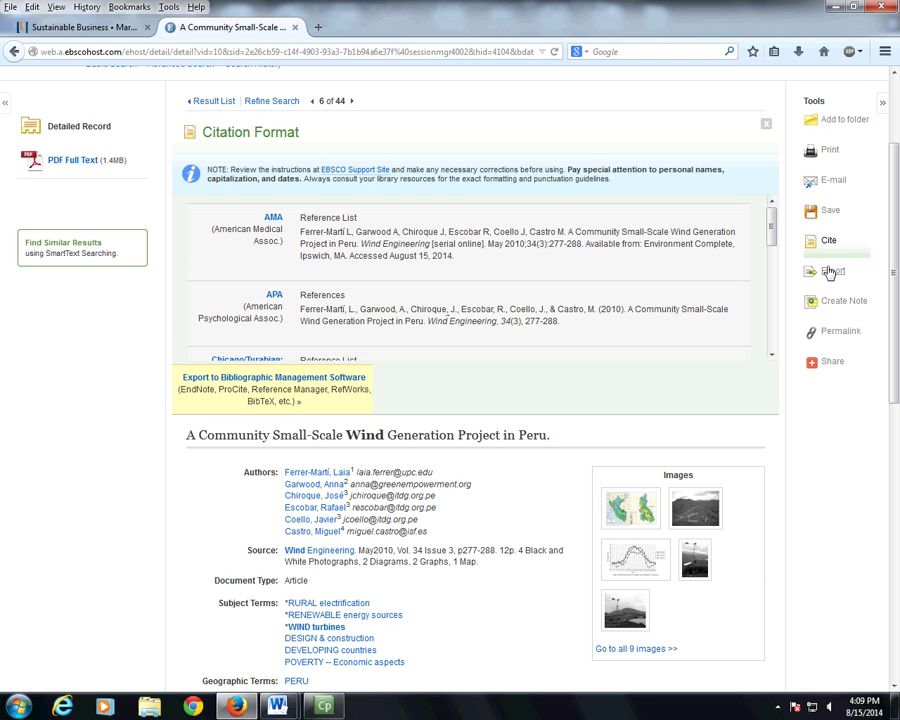
{"action": "scroll", "coordinate": [895, 236], "scroll_direction": "up", "scroll_amount": 2}
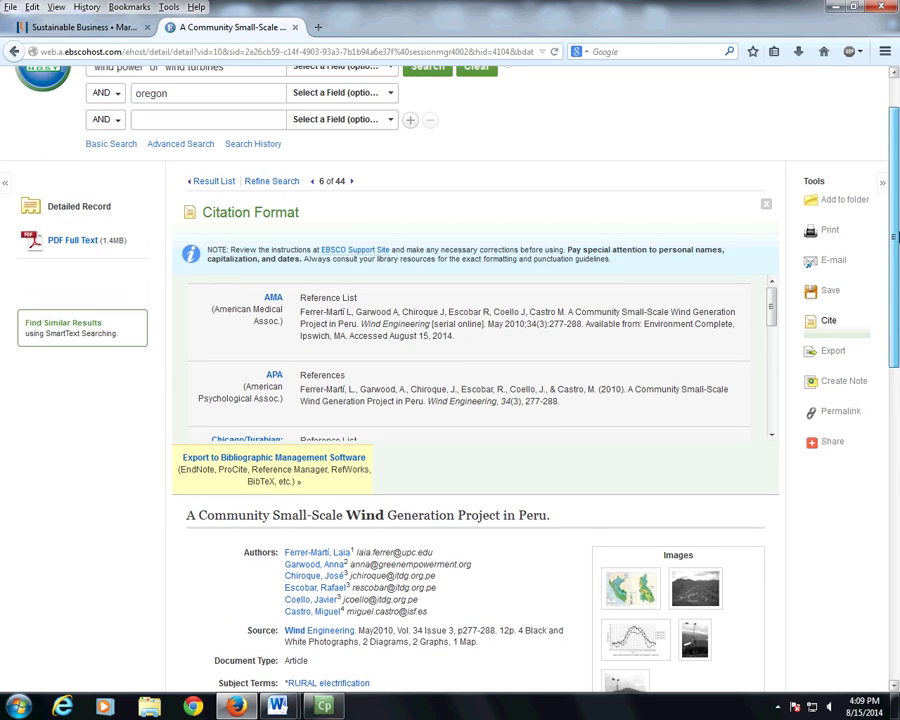
{"action": "scroll", "coordinate": [895, 236], "scroll_direction": "up", "scroll_amount": 1}
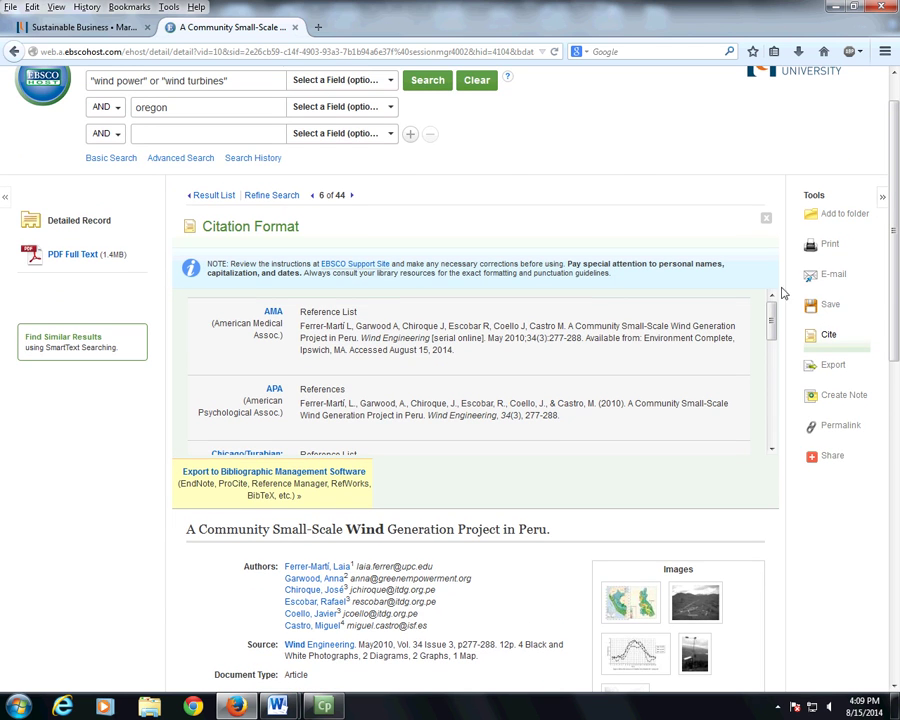